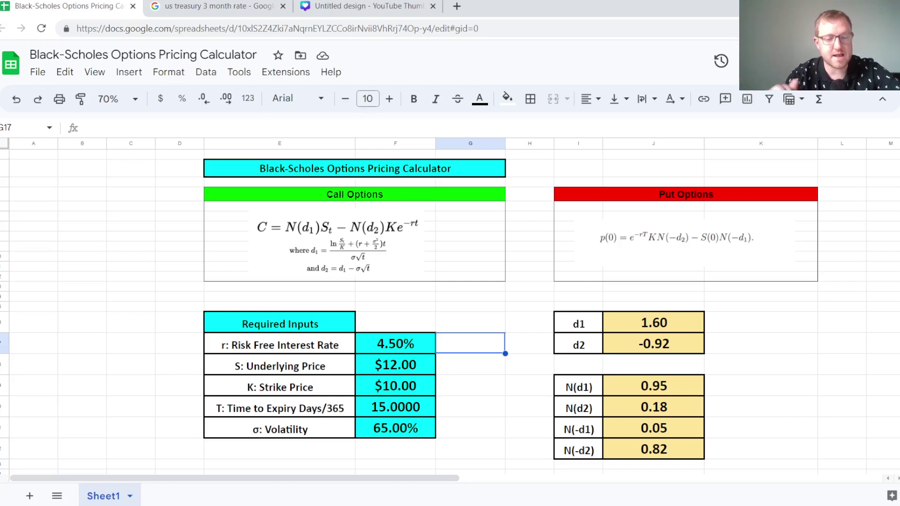
{"action": "left_click", "coordinate": [420, 307]}
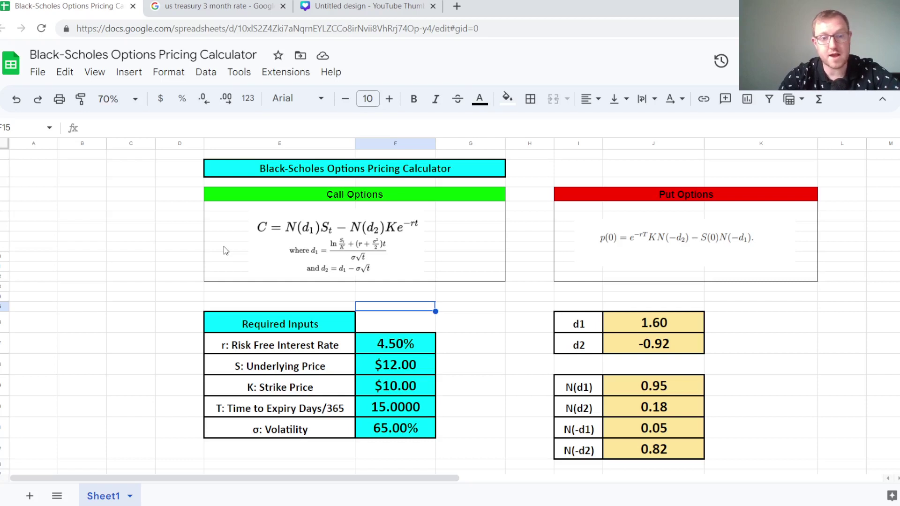
{"action": "left_click", "coordinate": [158, 195]}
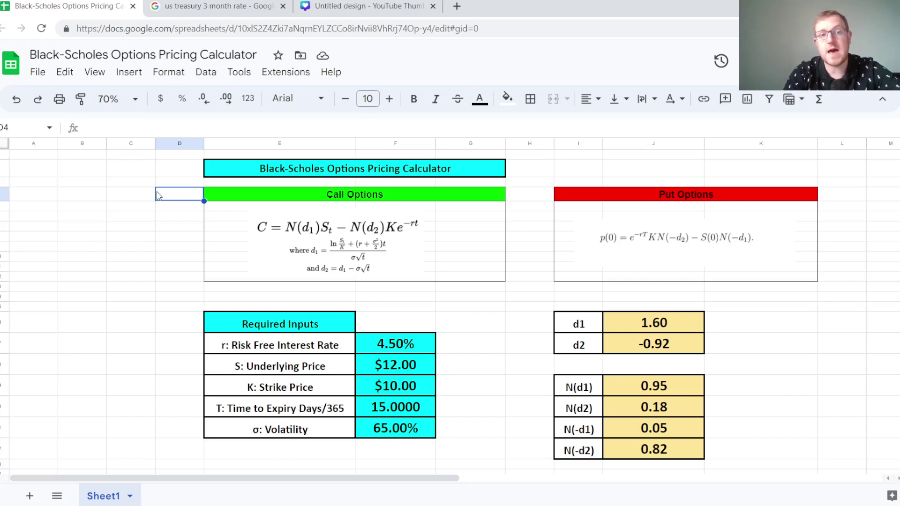
{"action": "left_click", "coordinate": [146, 299]}
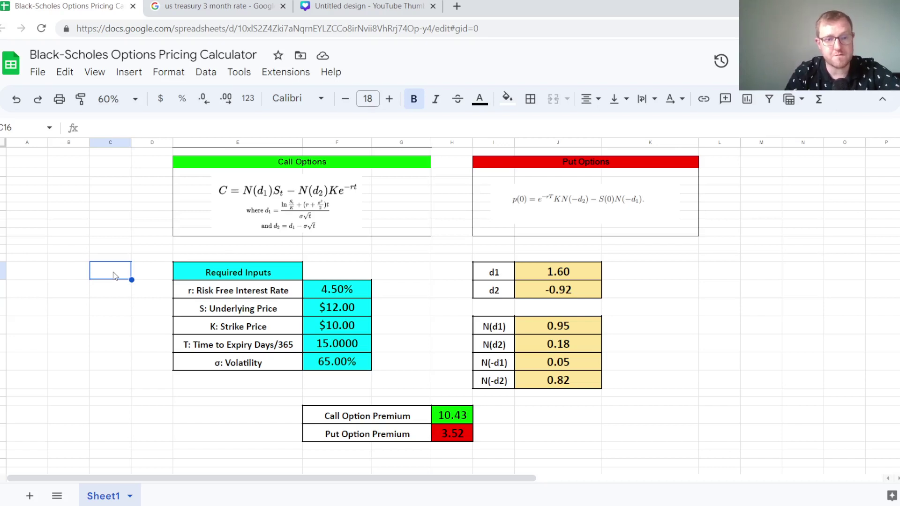
{"action": "left_click", "coordinate": [84, 257]}
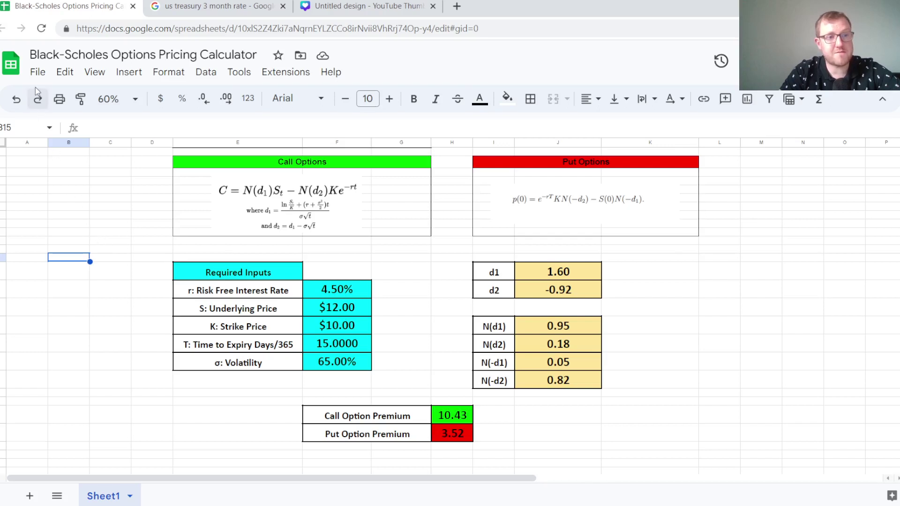
{"action": "left_click", "coordinate": [36, 75]}
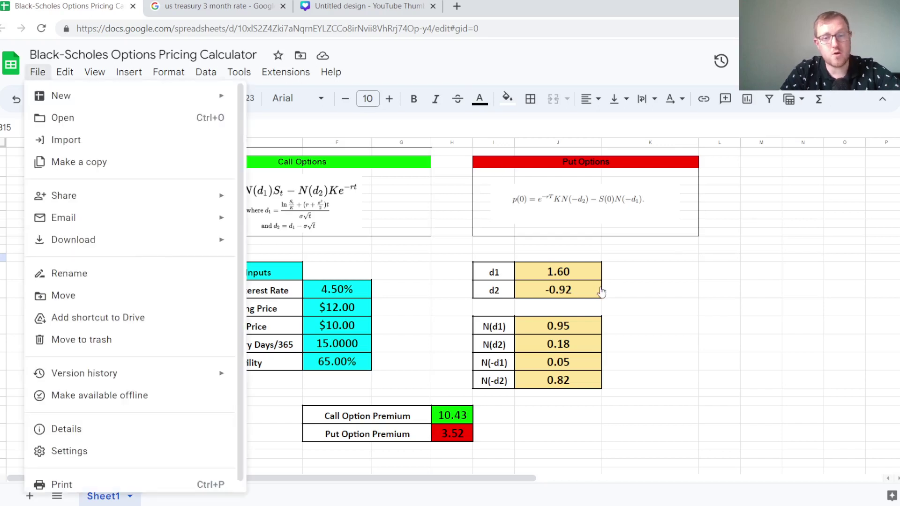
{"action": "left_click", "coordinate": [648, 292]}
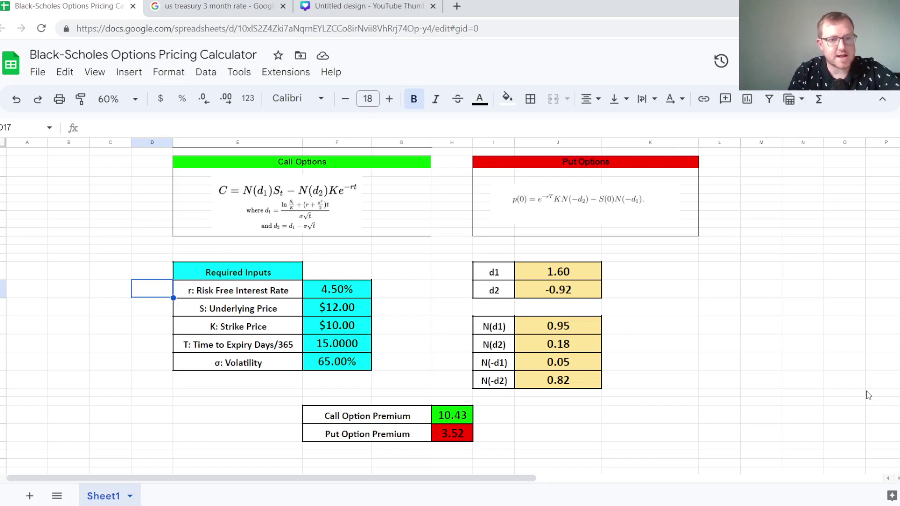
- Look up the current 3 month US Treasury rate in the search results to use as the risk-free interest rate
{"action": "key", "text": "Right"}
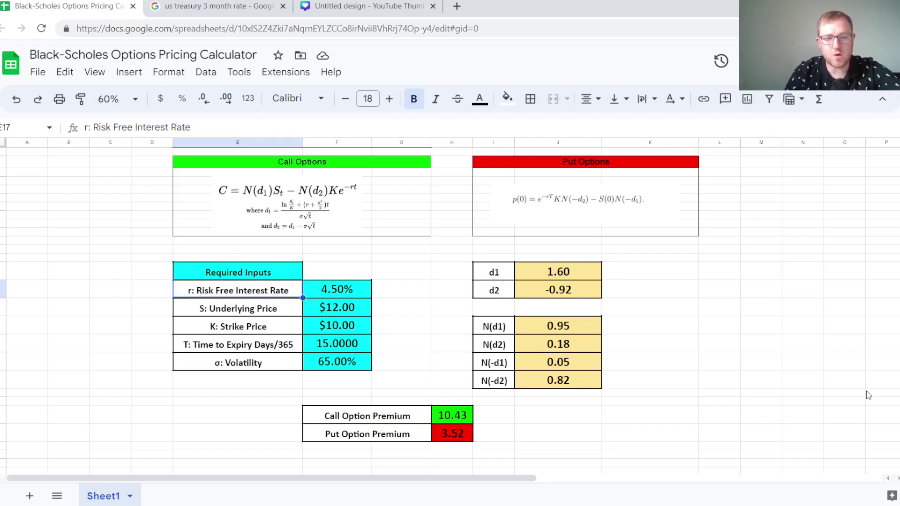
{"action": "key", "text": "Right"}
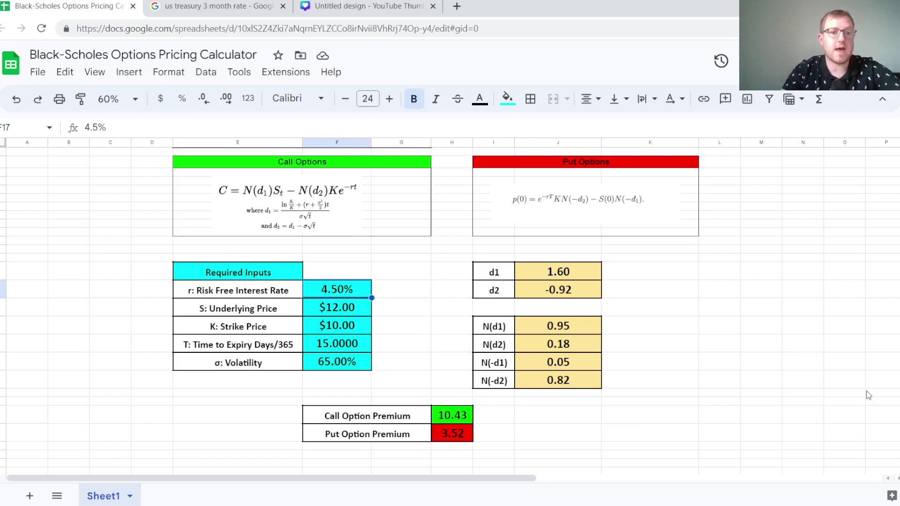
{"action": "left_click", "coordinate": [254, 291]}
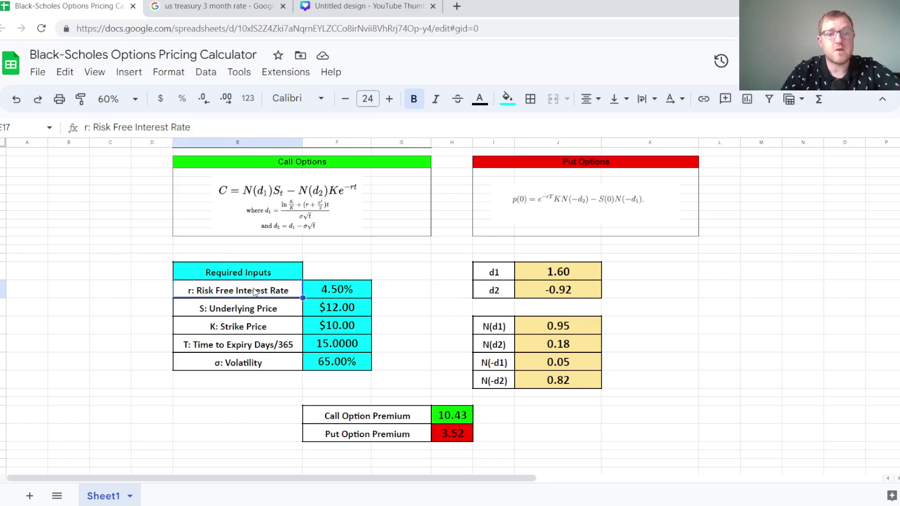
{"action": "left_click", "coordinate": [336, 291]}
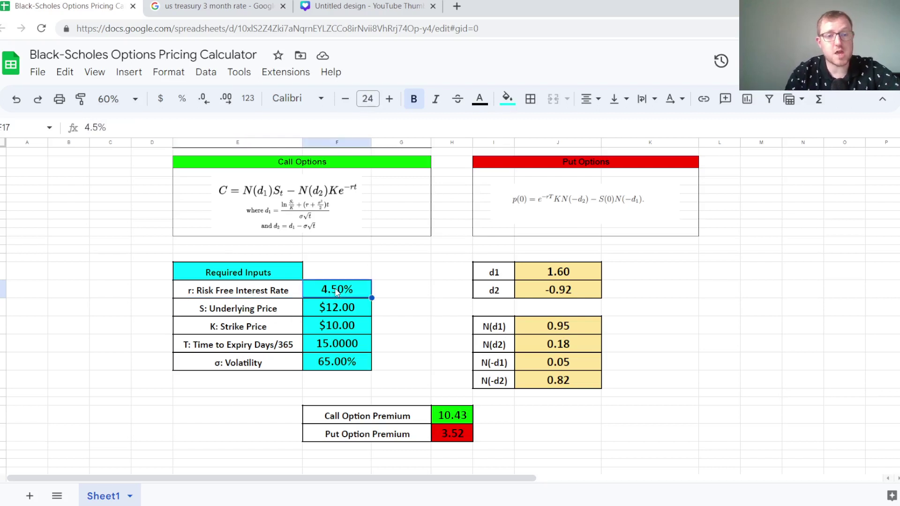
{"action": "key", "text": "ctrl+Tab"}
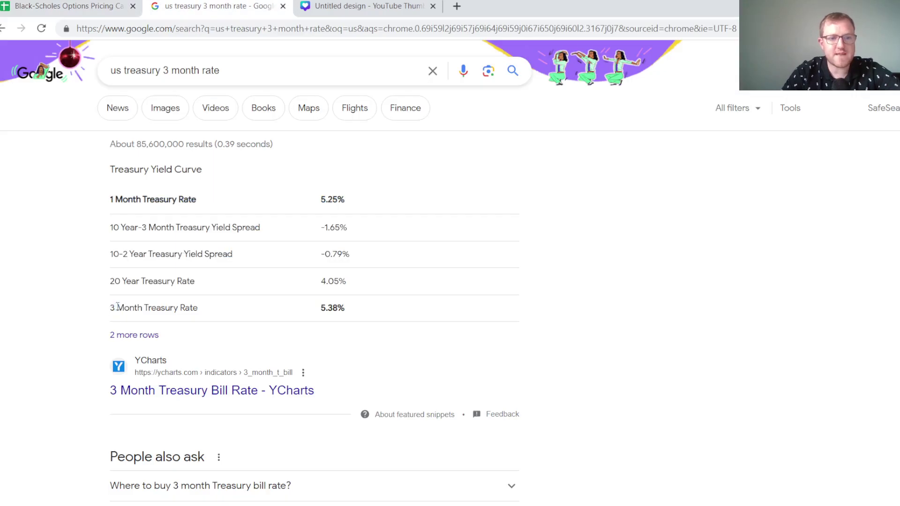
{"action": "left_click_drag", "start_coordinate": [114, 308], "coordinate": [215, 310]}
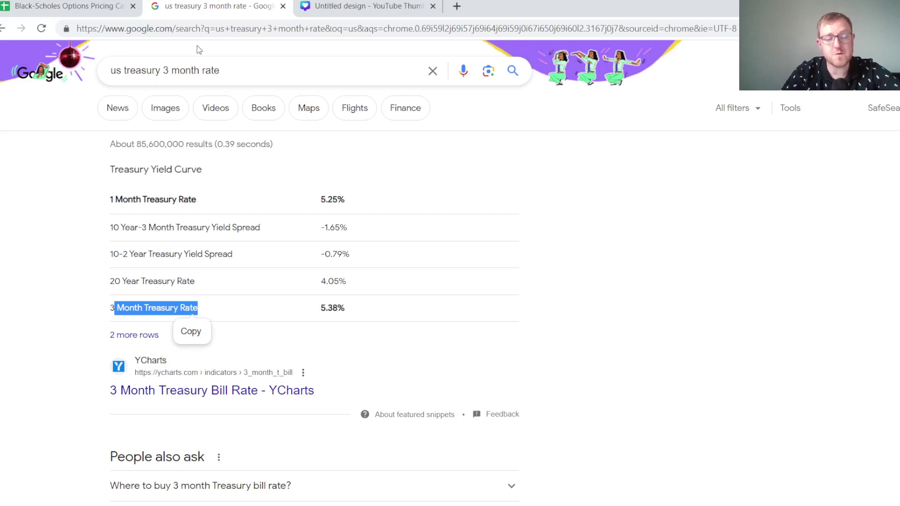
- Set the risk-free interest rate in the calculator's required inputs to 5.38%
{"action": "key", "text": "ctrl+shift+Tab"}
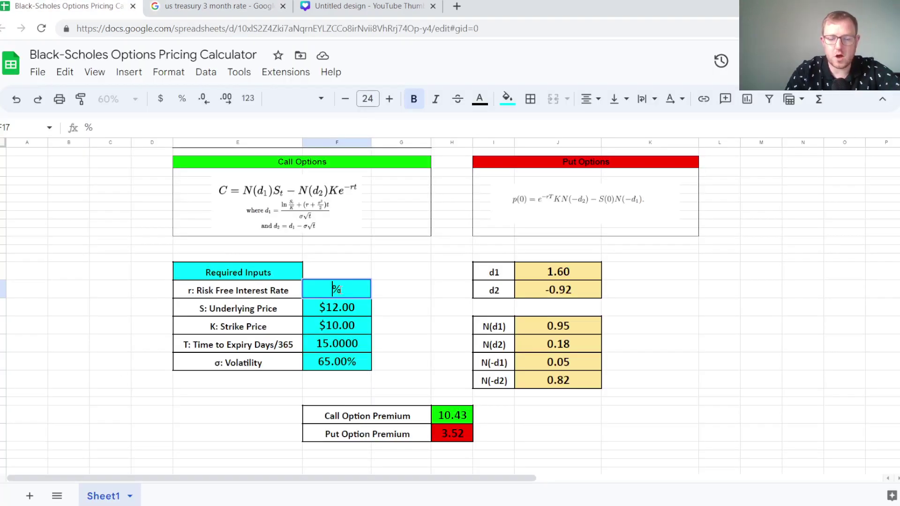
{"action": "type", "text": "5.38"}
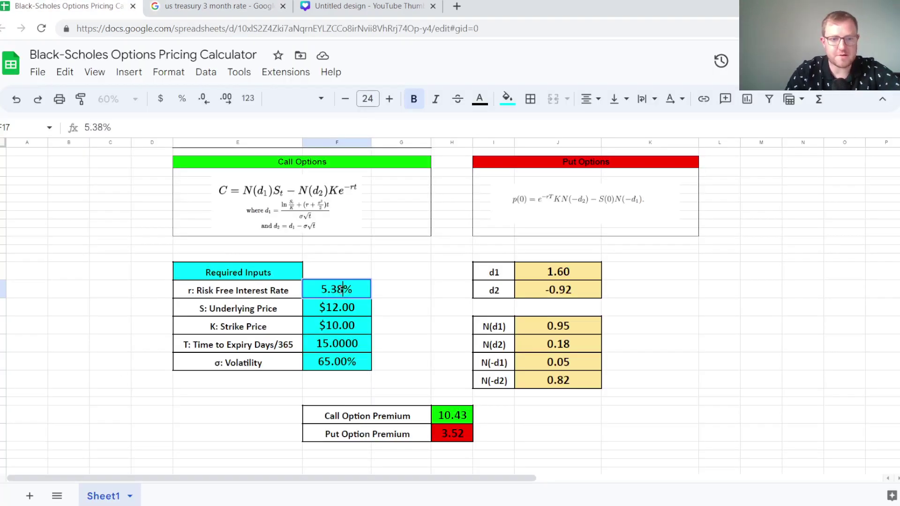
{"action": "left_click", "coordinate": [247, 306]}
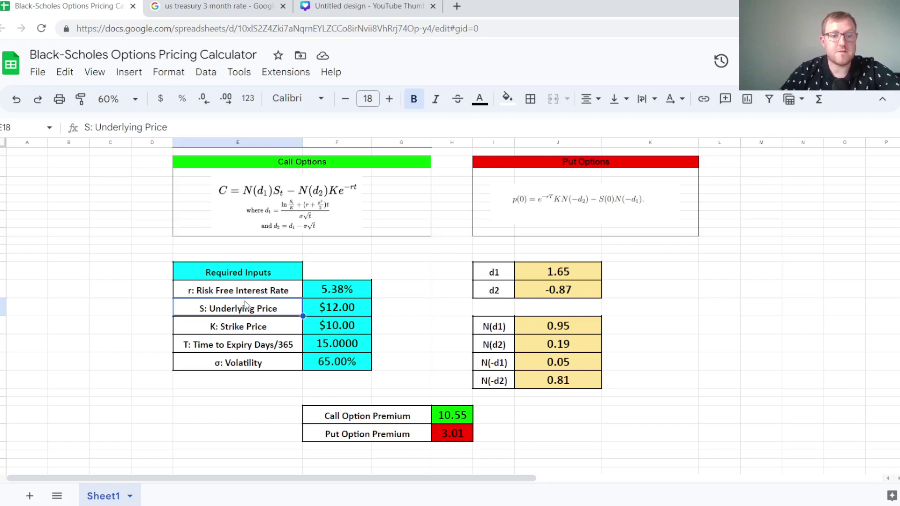
{"action": "left_click", "coordinate": [341, 309]}
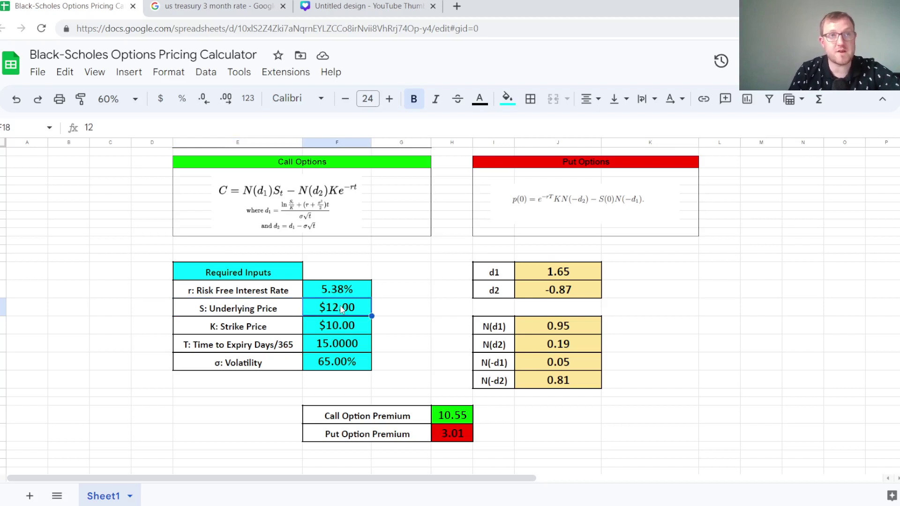
{"action": "left_click", "coordinate": [212, 328]}
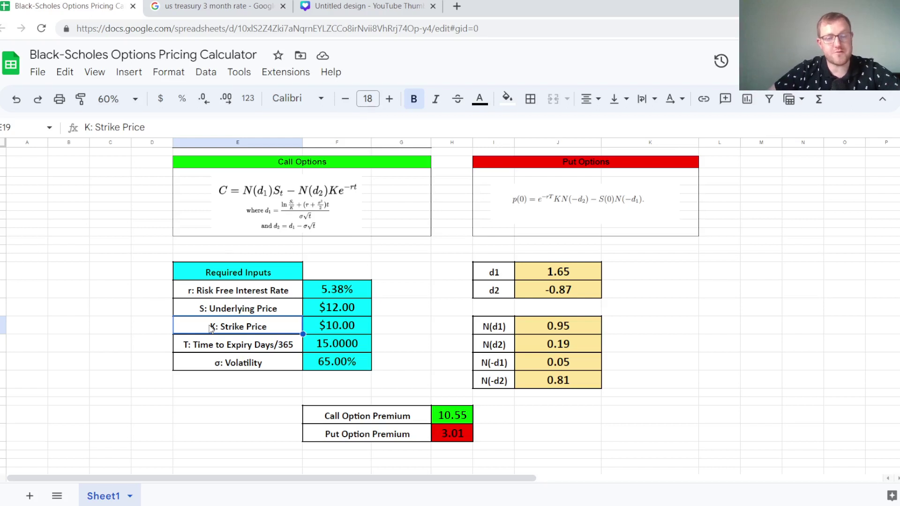
{"action": "key", "text": "Left"}
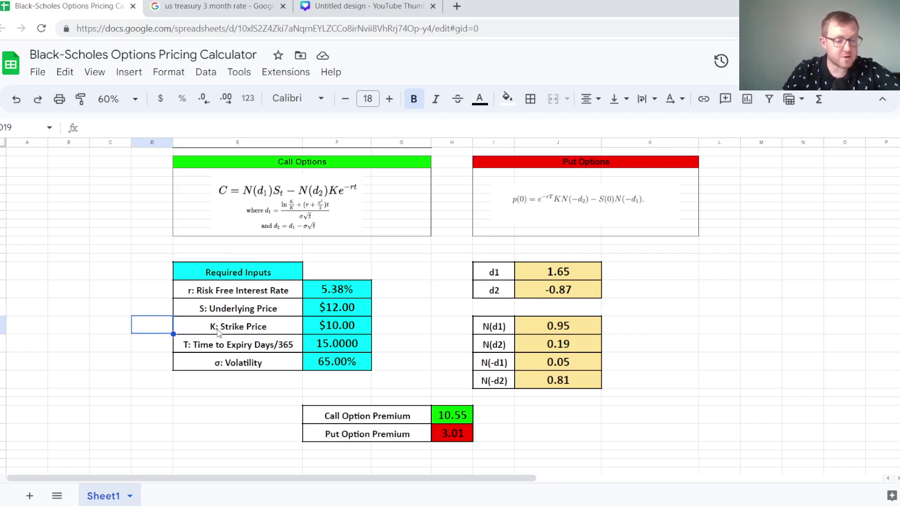
{"action": "left_click", "coordinate": [333, 330]}
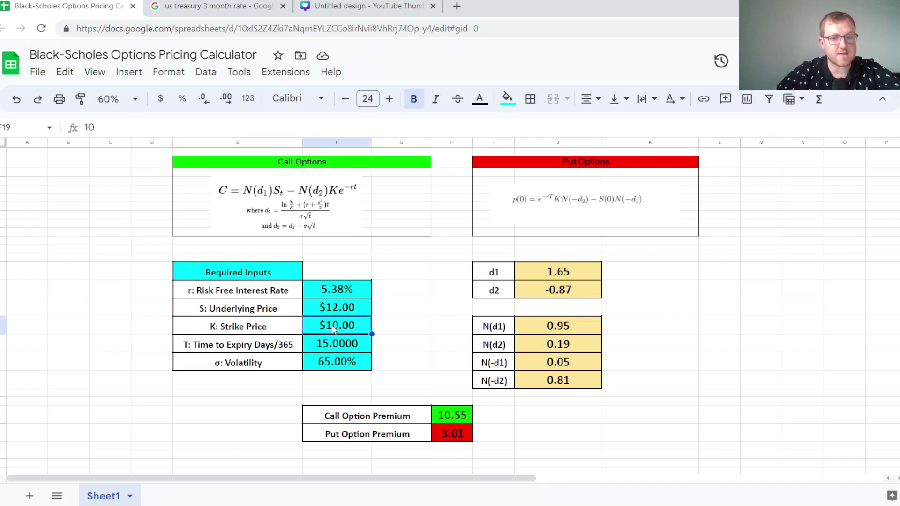
- Enter the time to expiry as the formula =90/365 in the required inputs
{"action": "key", "text": "ctrl+z"}
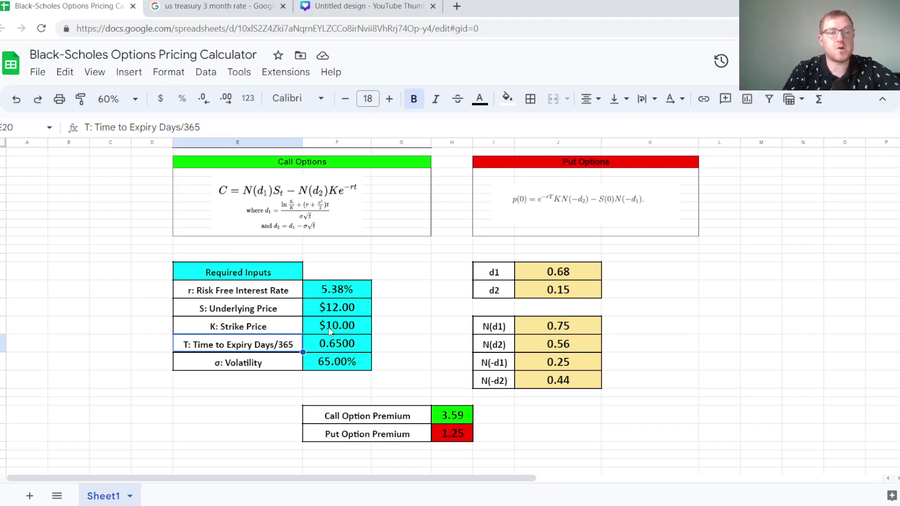
{"action": "key", "text": "Right"}
{"action": "key", "text": "Right"}
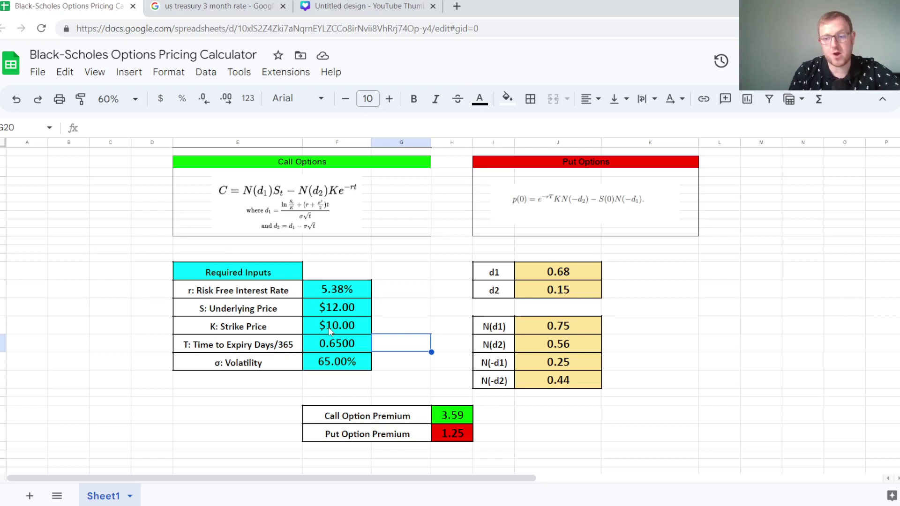
{"action": "key", "text": "Left"}
{"action": "type", "text": "=9"}
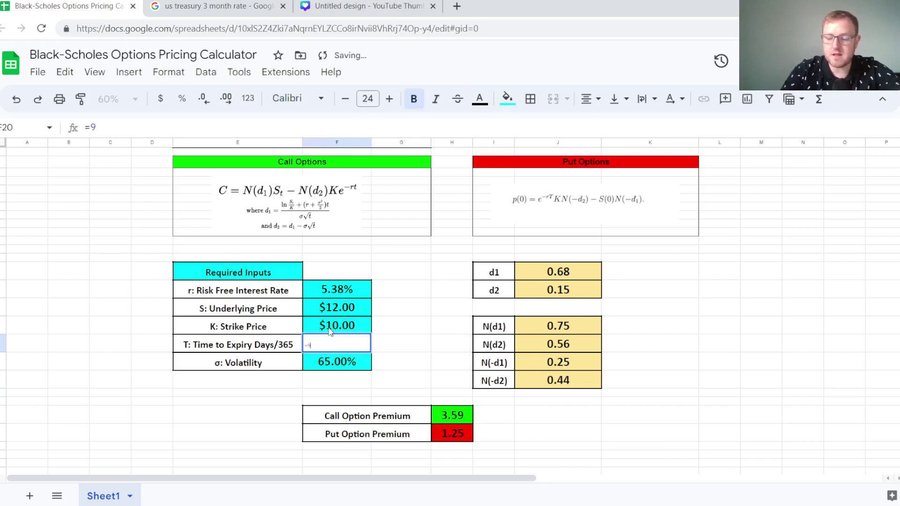
{"action": "type", "text": "0/365"}
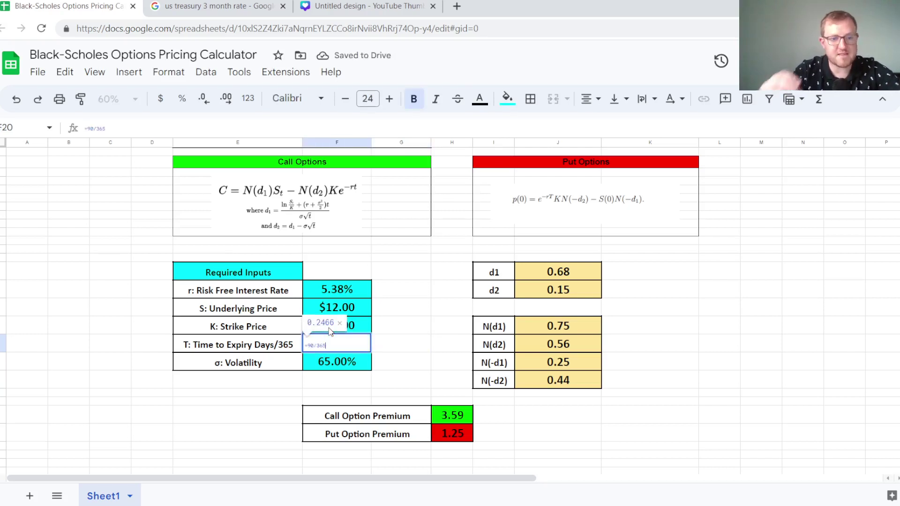
{"action": "key", "text": "Return"}
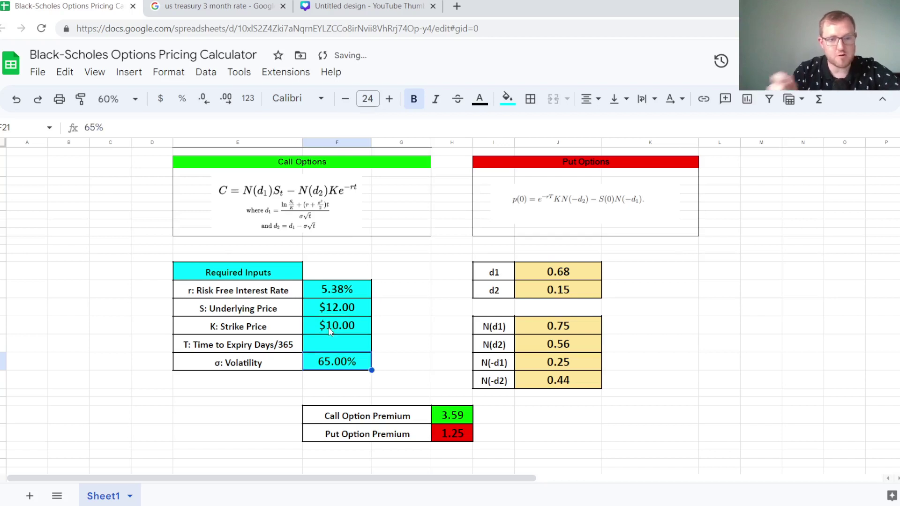
- Examine the PLTR option chain for the Nov17'23 expiry, checking the volatility, days to expiry and the 18 strike
{"action": "left_click", "coordinate": [250, 368]}
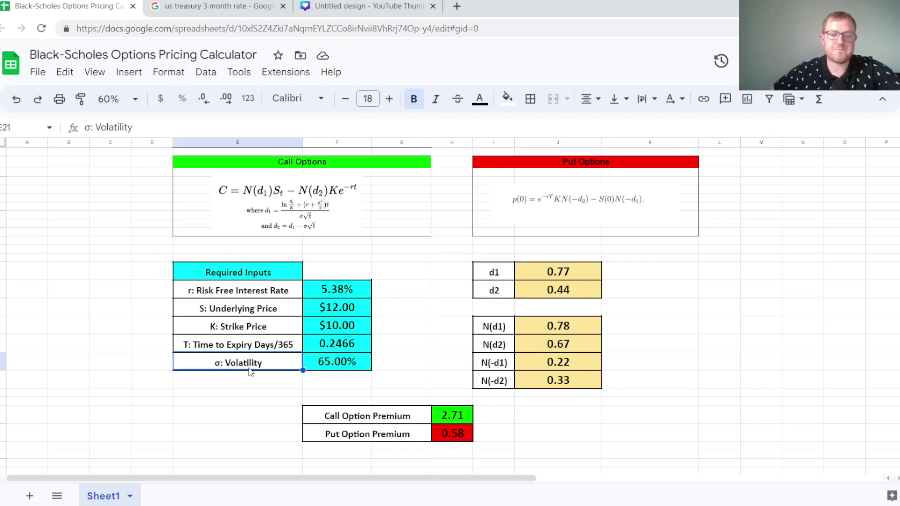
{"action": "key", "text": "Right"}
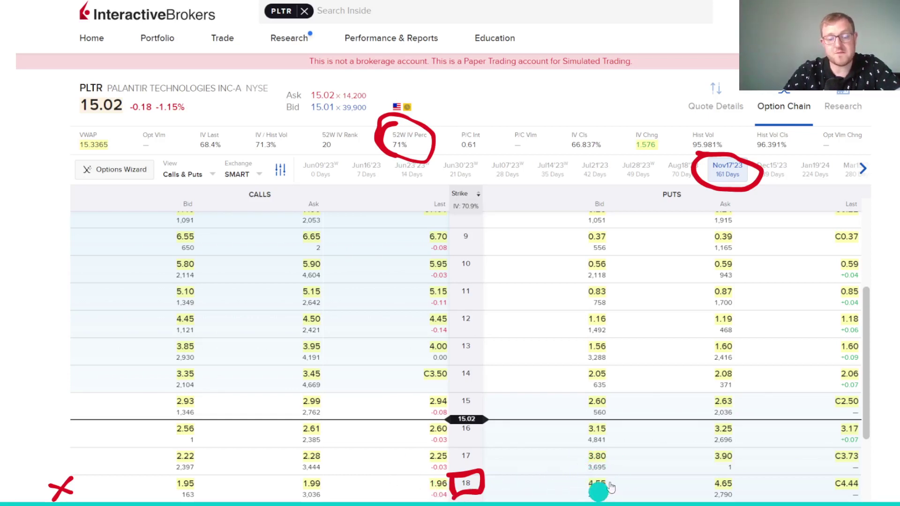
{"action": "mouse_move", "coordinate": [598, 480]}
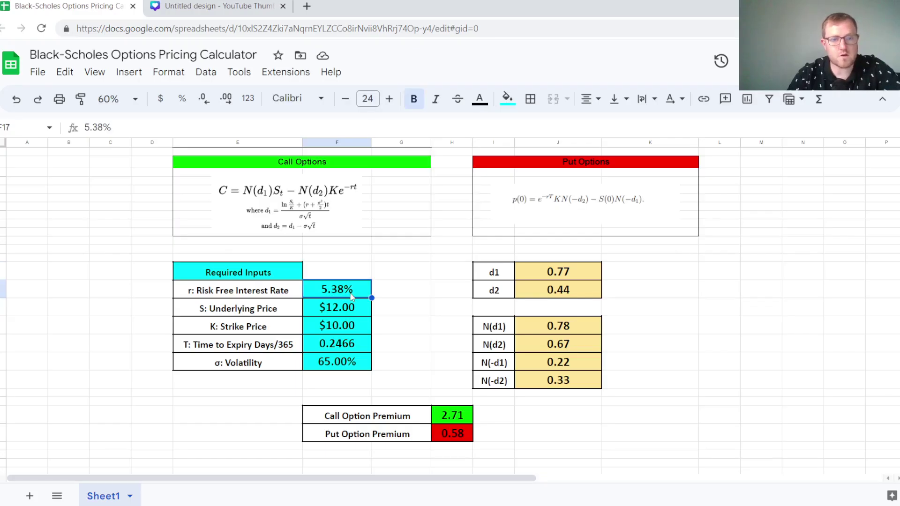
- Set the underlying price to $15.00 and the strike price to $18.00
{"action": "key", "text": "Down"}
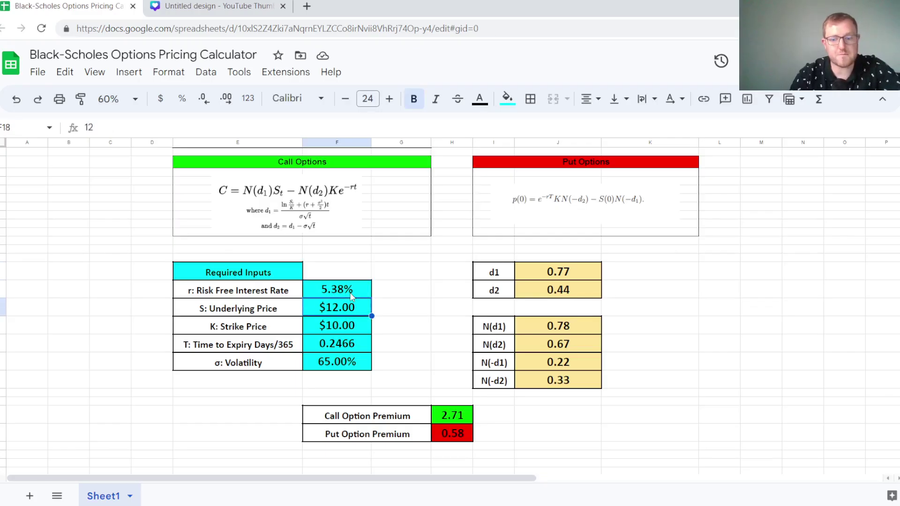
{"action": "type", "text": "15"}
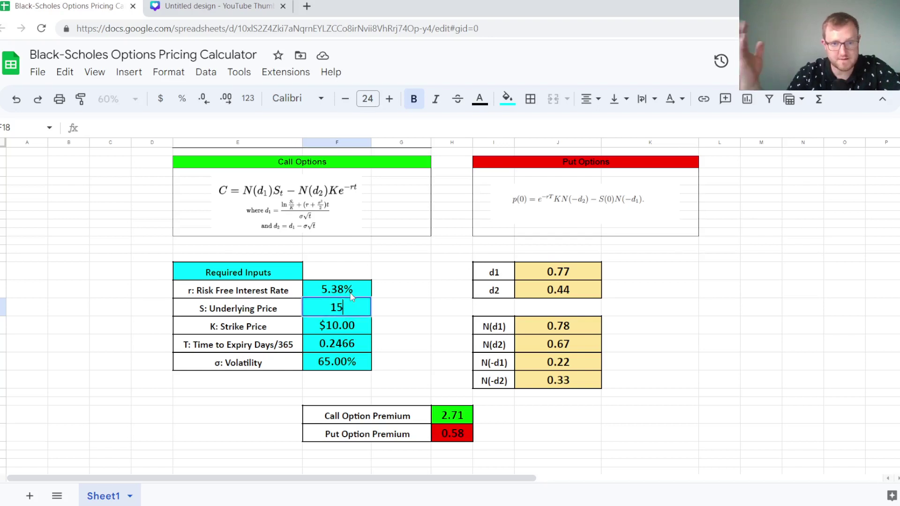
{"action": "key", "text": "Return"}
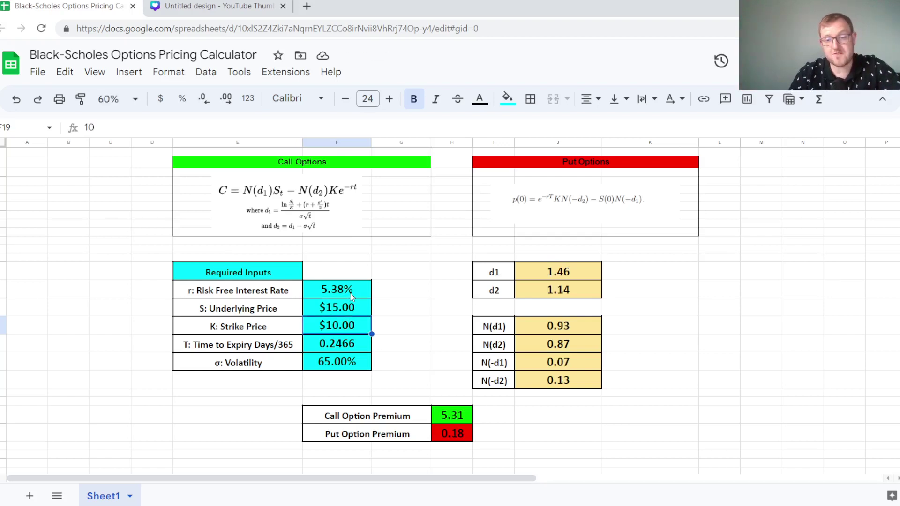
{"action": "type", "text": "18"}
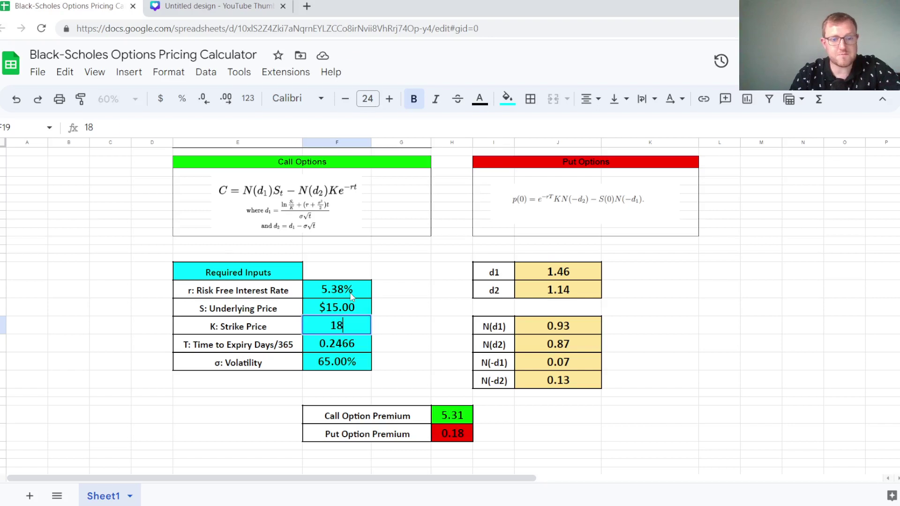
{"action": "key", "text": "Return"}
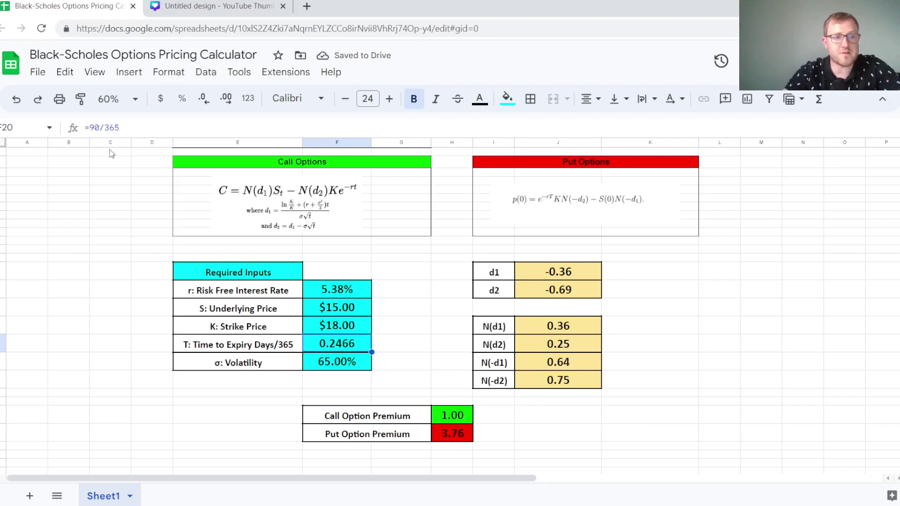
- Enter the time to expiry as the formula =161/365 in the required inputs
{"action": "type", "text": "="}
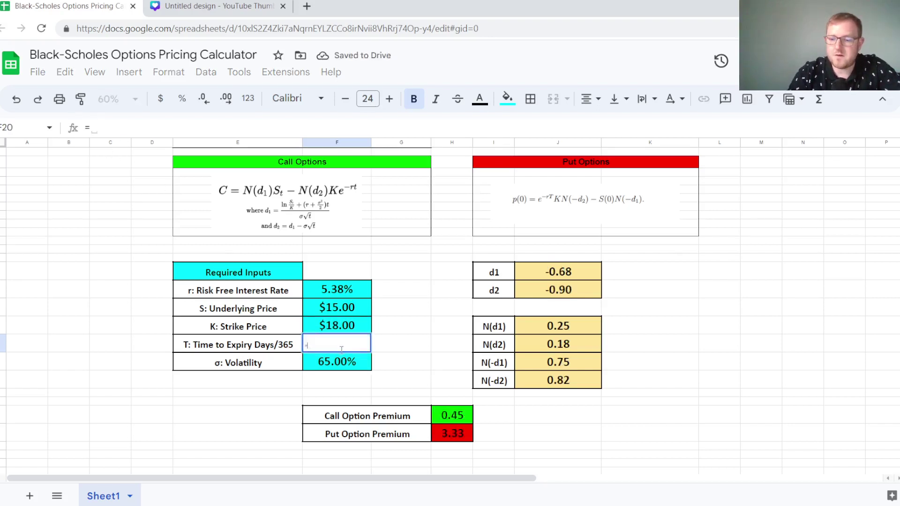
{"action": "type", "text": "161/365"}
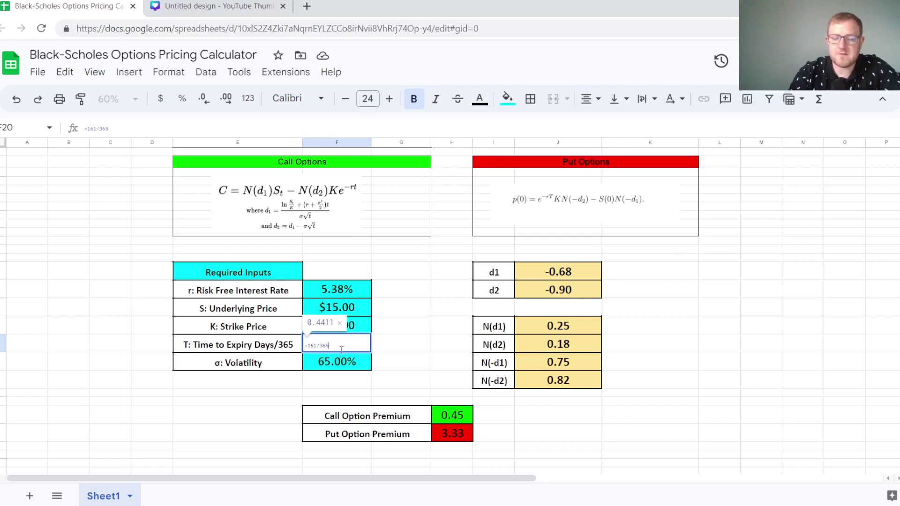
{"action": "key", "text": "Return"}
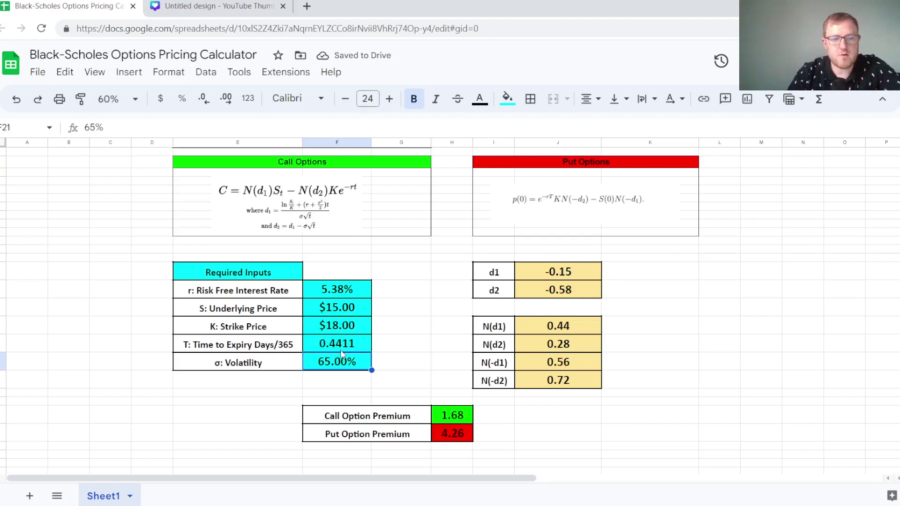
- Set the volatility to 71% in the required inputs and check the call and put option premiums
{"action": "key", "text": "Up"}
{"action": "key", "text": "Down"}
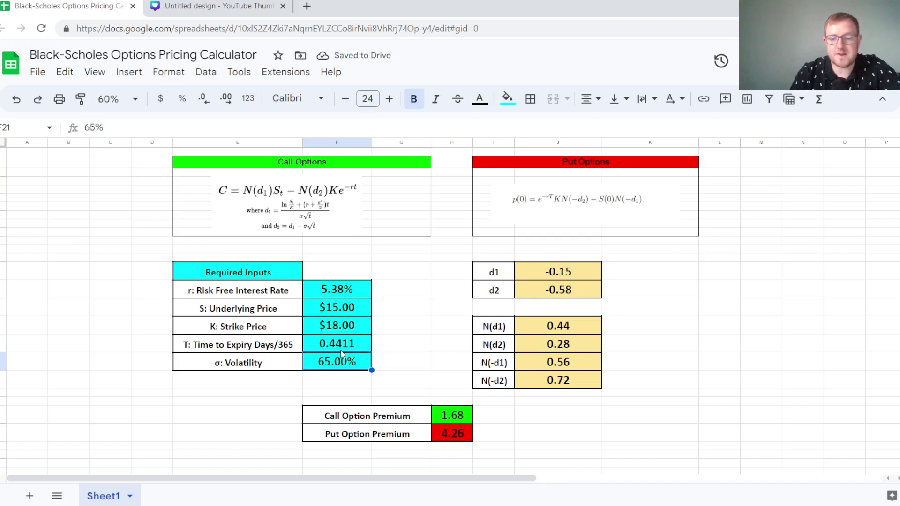
{"action": "type", "text": "7"}
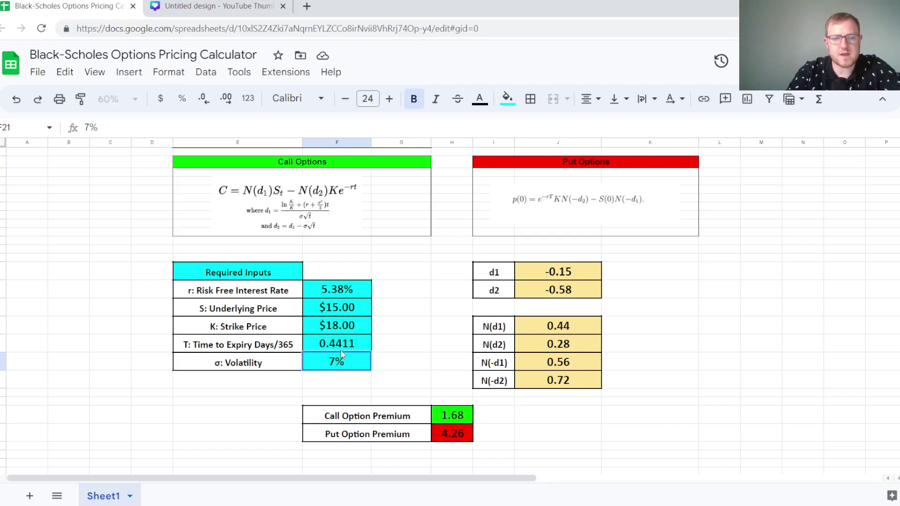
{"action": "type", "text": "1"}
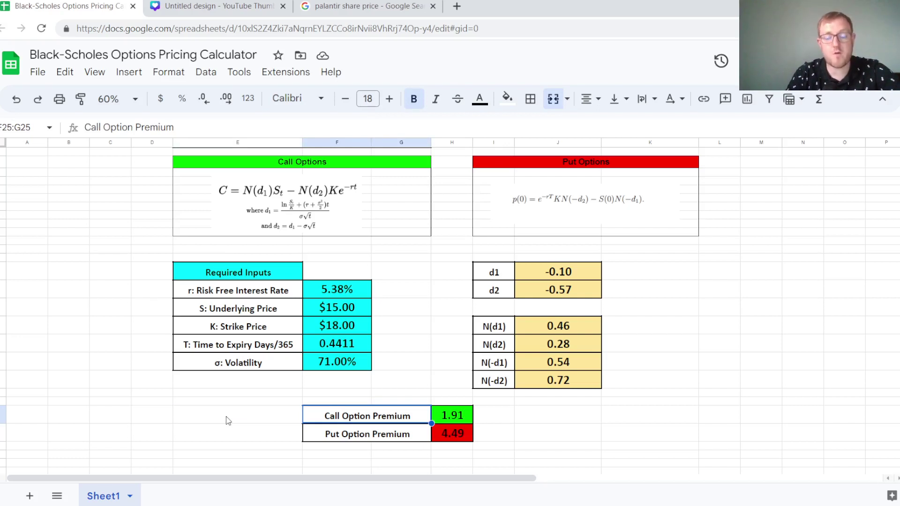
{"action": "left_click", "coordinate": [348, 434]}
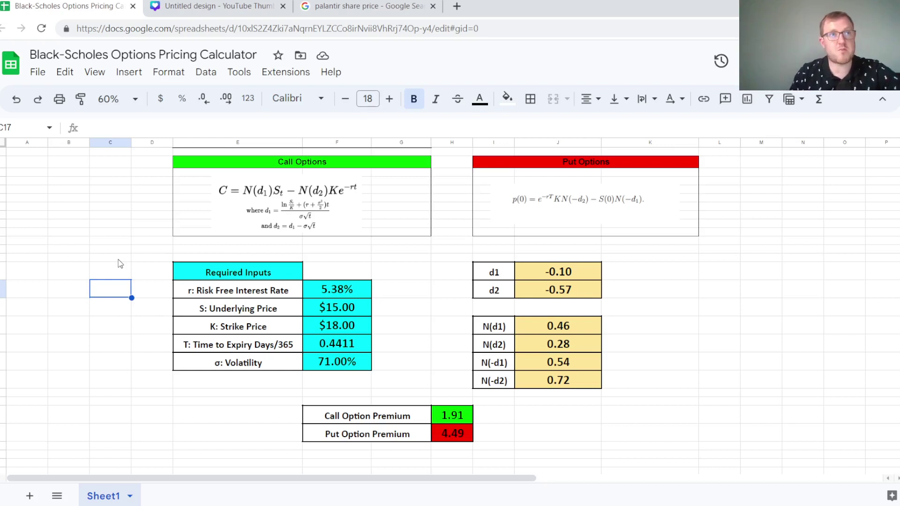
- Set the underlying price to $20.00 in the required inputs
{"action": "key", "text": "Down"}
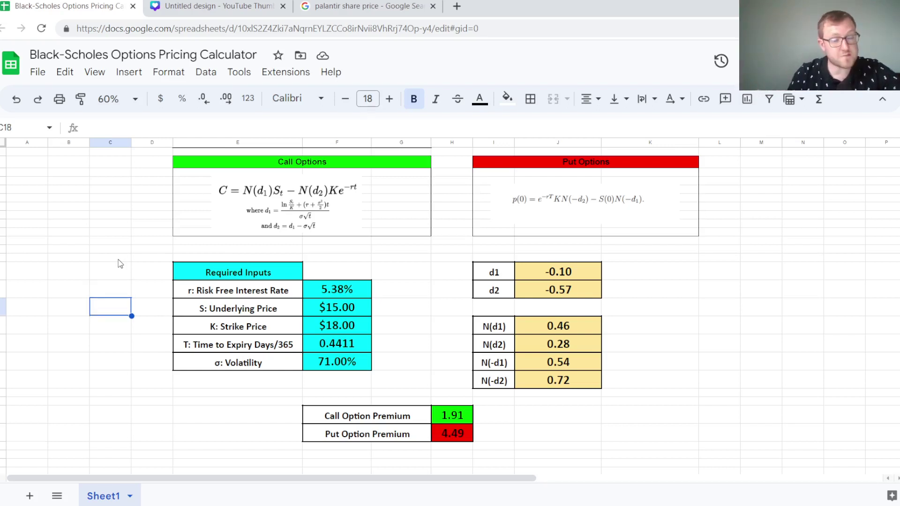
{"action": "key", "text": "Right"}
{"action": "key", "text": "Right"}
{"action": "key", "text": "Right"}
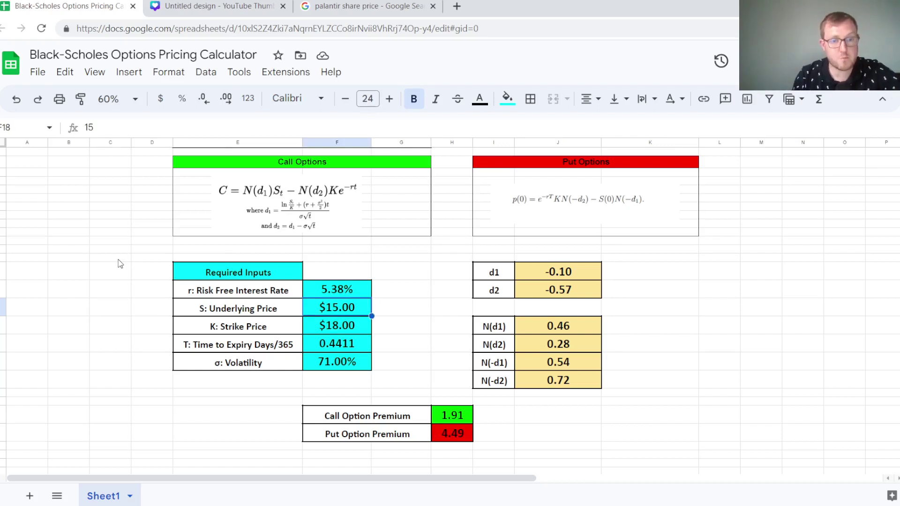
{"action": "type", "text": "20"}
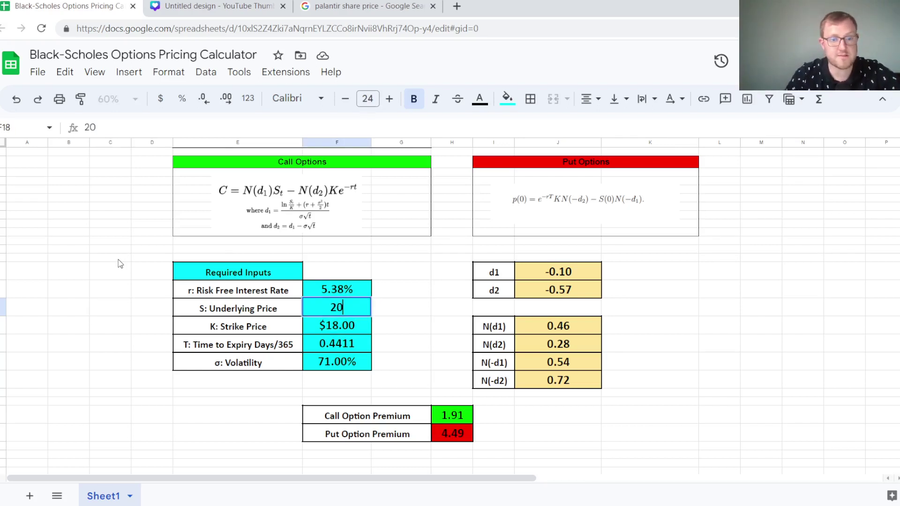
{"action": "key", "text": "Return"}
- Change the time to expiry formula to =154/365 in the required inputs
{"action": "left_click", "coordinate": [340, 347]}
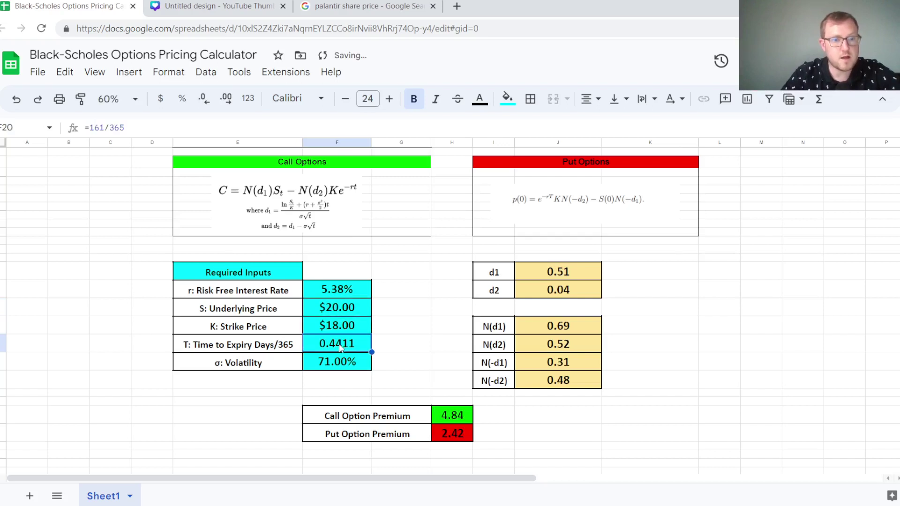
{"action": "left_click", "coordinate": [103, 128]}
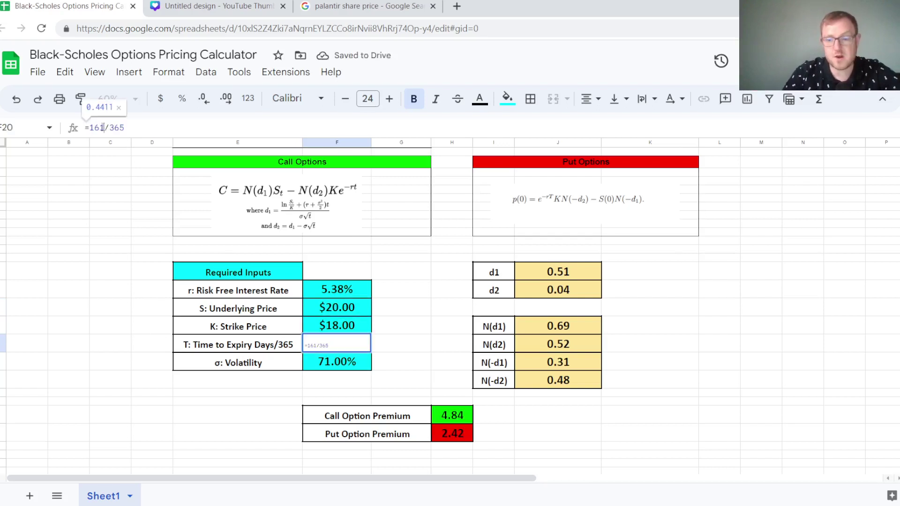
{"action": "key", "text": "BackSpace"}
{"action": "key", "text": "BackSpace"}
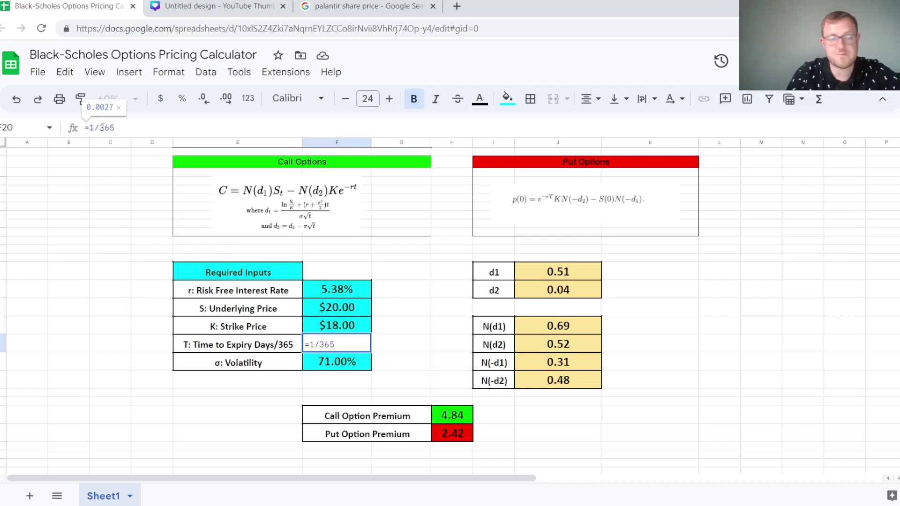
{"action": "type", "text": "54"}
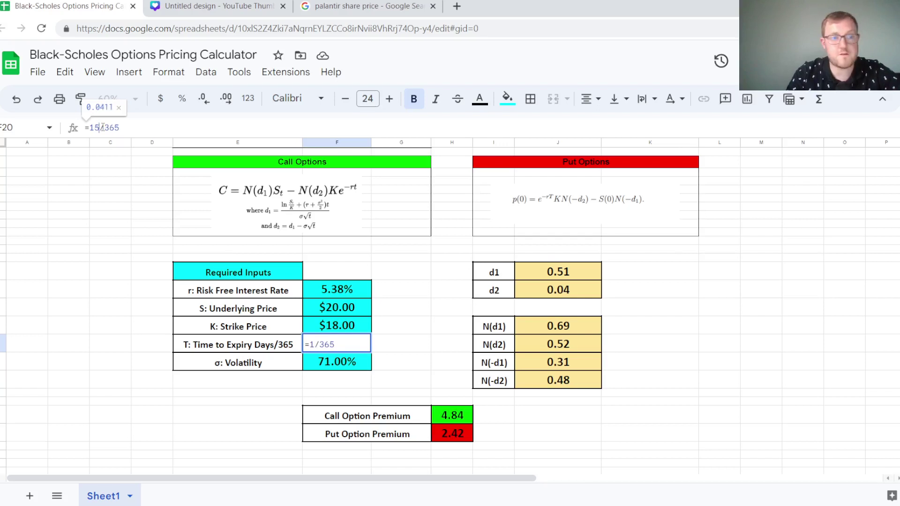
- Set the volatility to 60% to test its effect on the call and put option premiums
{"action": "left_click", "coordinate": [452, 415]}
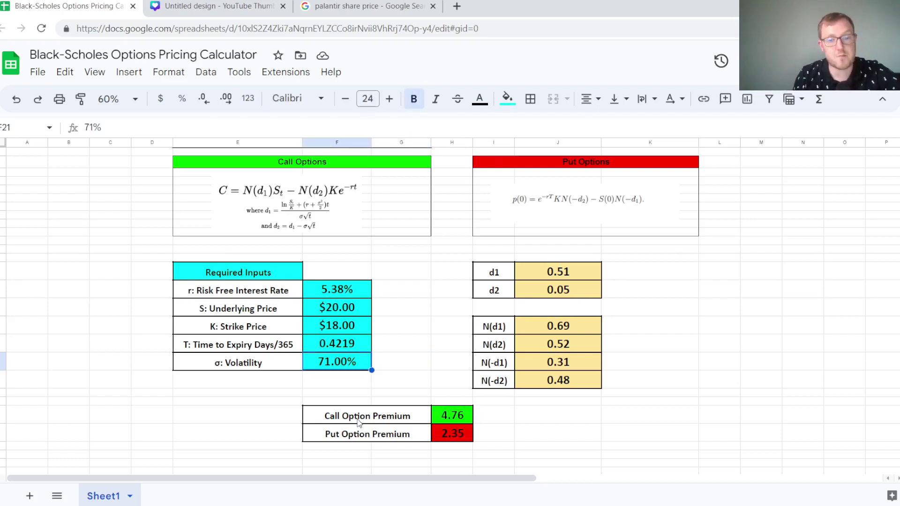
{"action": "type", "text": "60"}
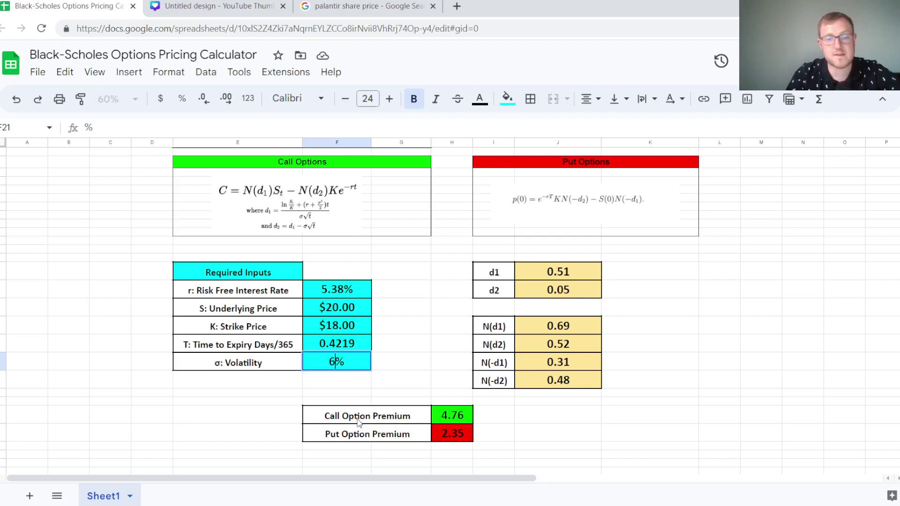
{"action": "key", "text": "Return"}
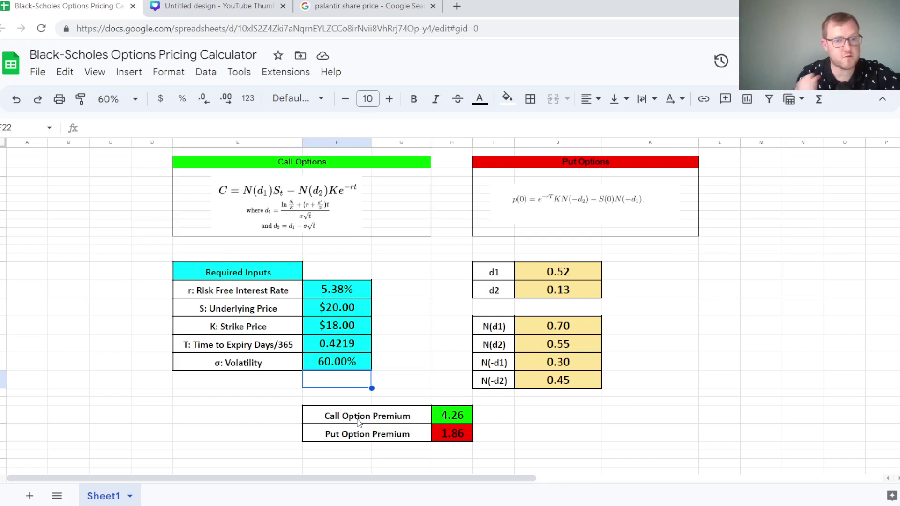
- Lower the volatility further to 20% in the required inputs
{"action": "key", "text": "Up"}
{"action": "key", "text": "Right"}
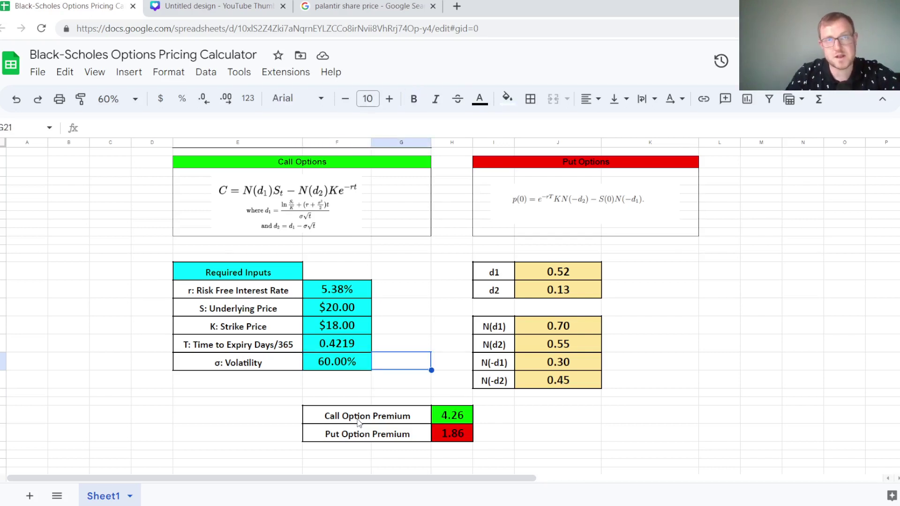
{"action": "key", "text": "Left"}
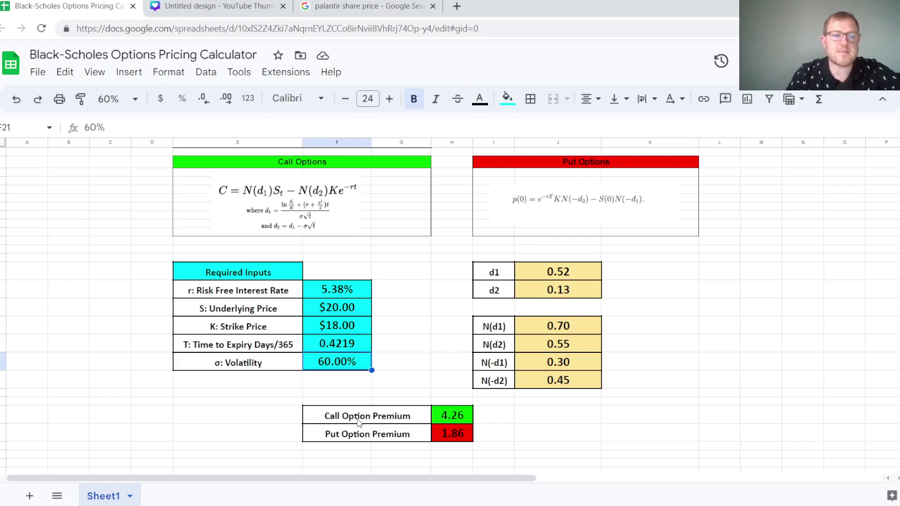
{"action": "type", "text": "20"}
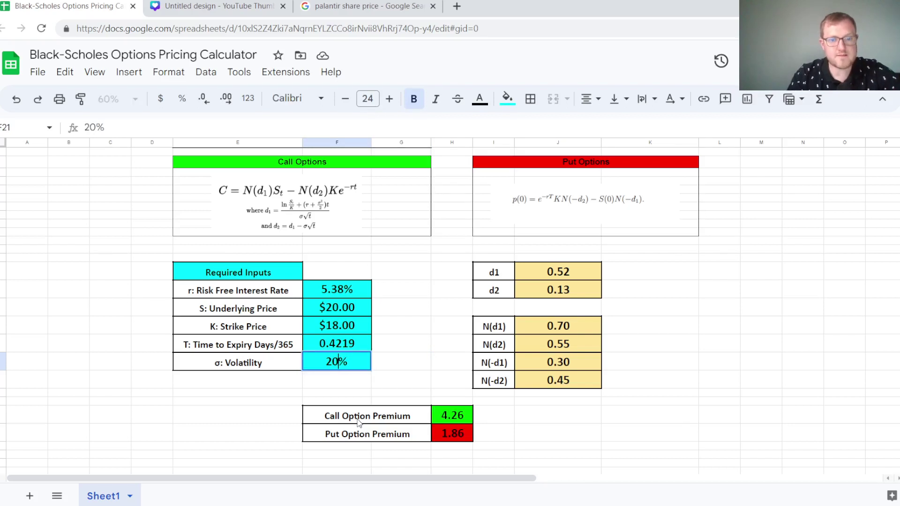
{"action": "key", "text": "Return"}
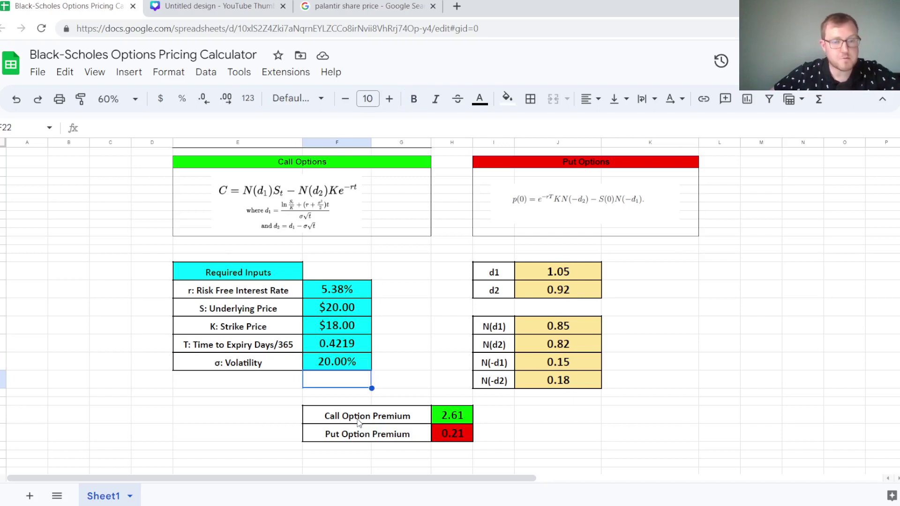
- Review the underlying price, strike price, time to expiry and volatility inputs behind the call and put option premiums
{"action": "key", "text": "Up"}
{"action": "key", "text": "Up"}
{"action": "key", "text": "Up"}
{"action": "key", "text": "Up"}
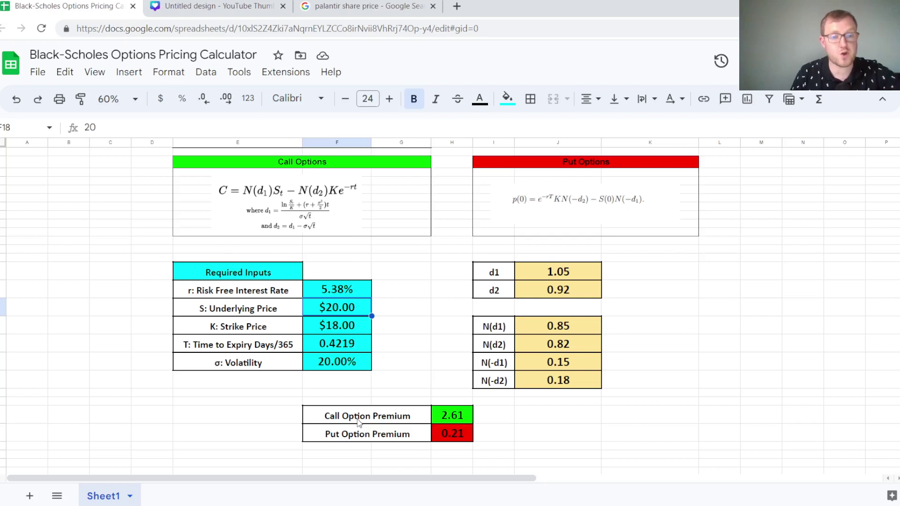
{"action": "key", "text": "Down"}
{"action": "key", "text": "Down"}
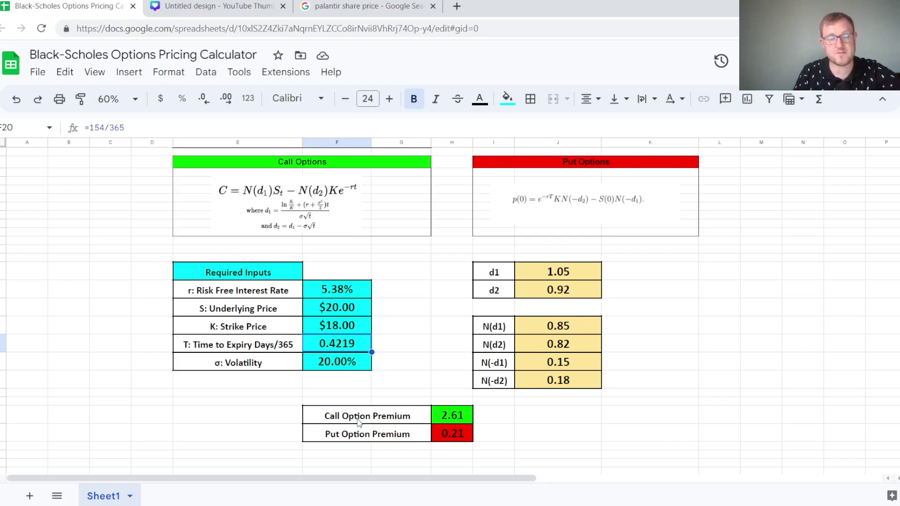
{"action": "key", "text": "Down"}
{"action": "key", "text": "Down"}
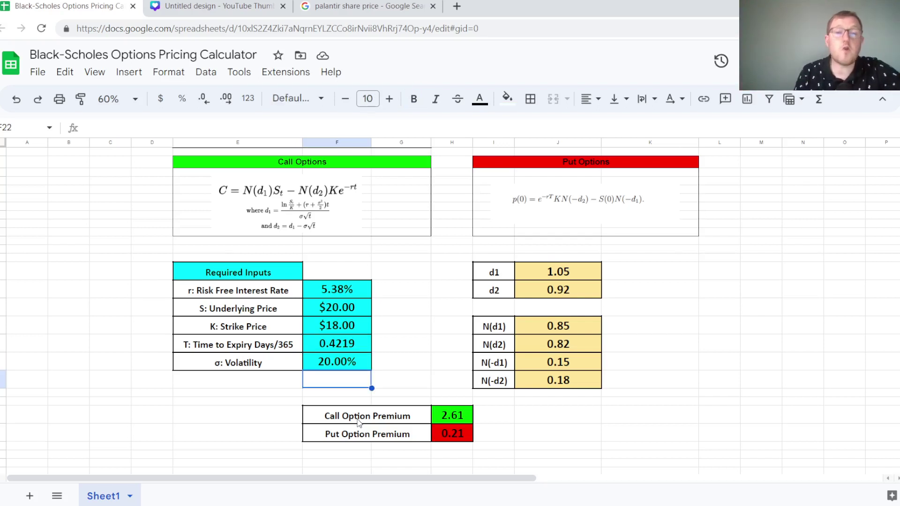